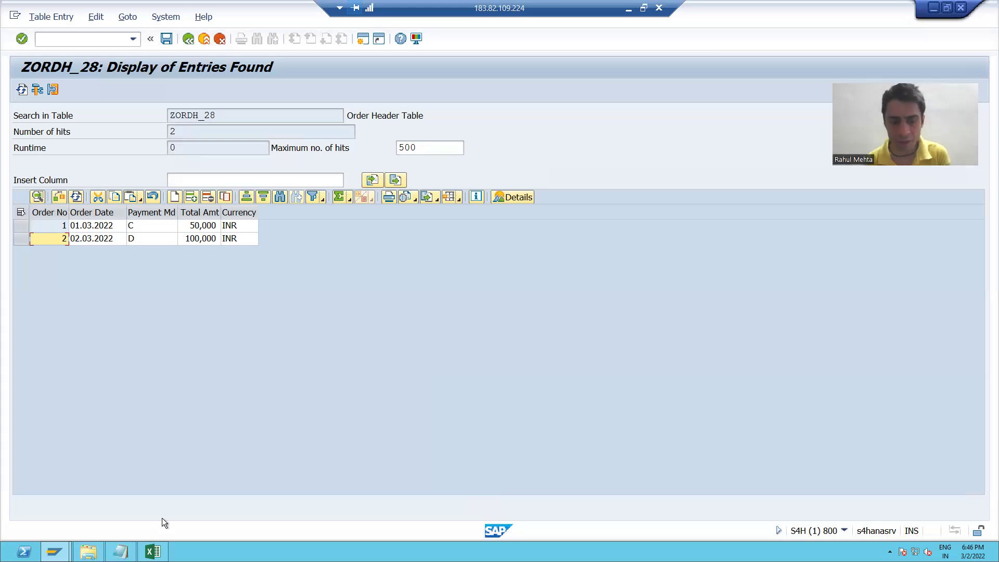
# Step: Switch to the Notepad notes and review the entries on the Table Maintenance Generator and maintaining data with SM30
pyautogui.click(123, 550)
pyautogui.scroll(-2, 229, 443)
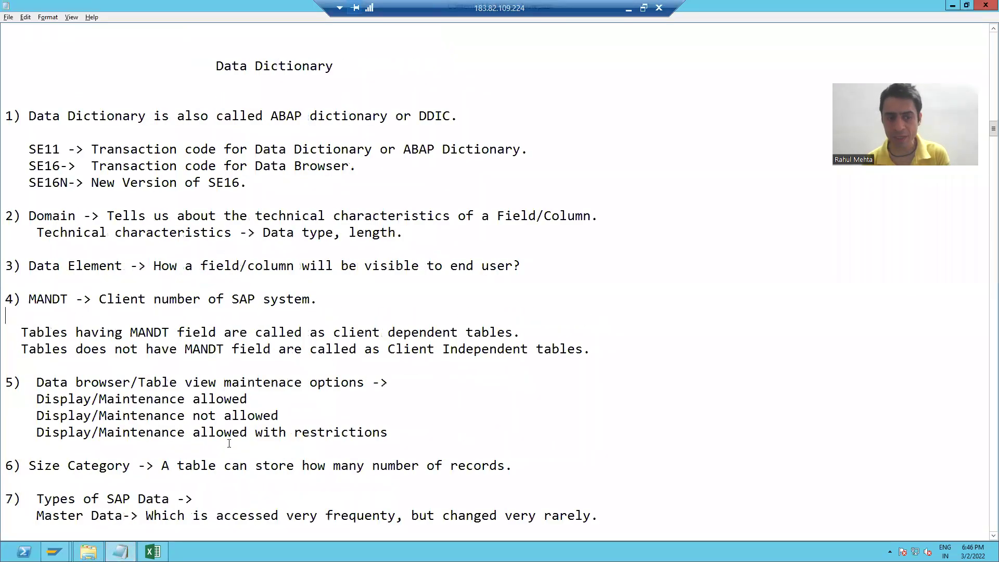
pyautogui.scroll(-13, 229, 443)
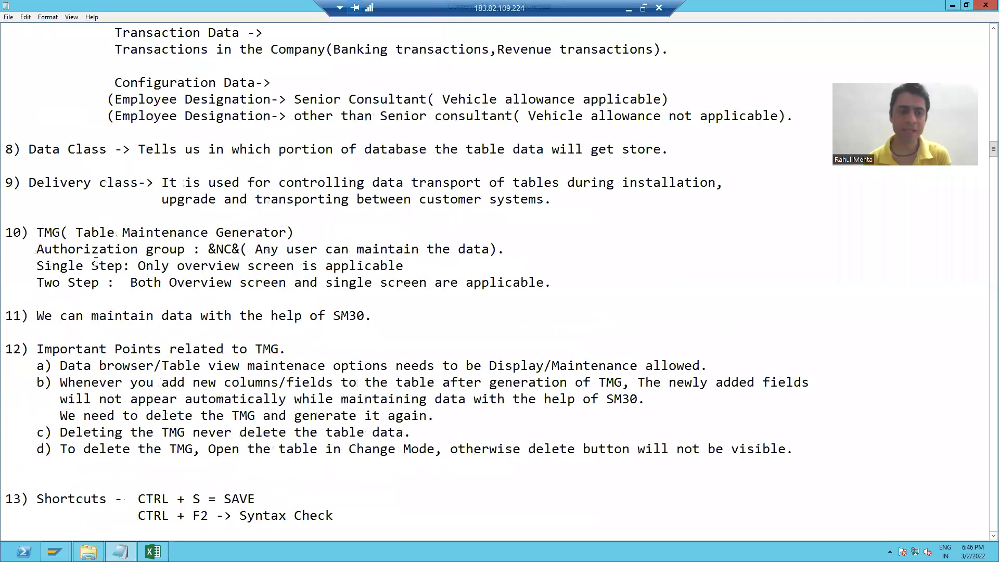
pyautogui.moveTo(36, 232); pyautogui.dragTo(340, 224)
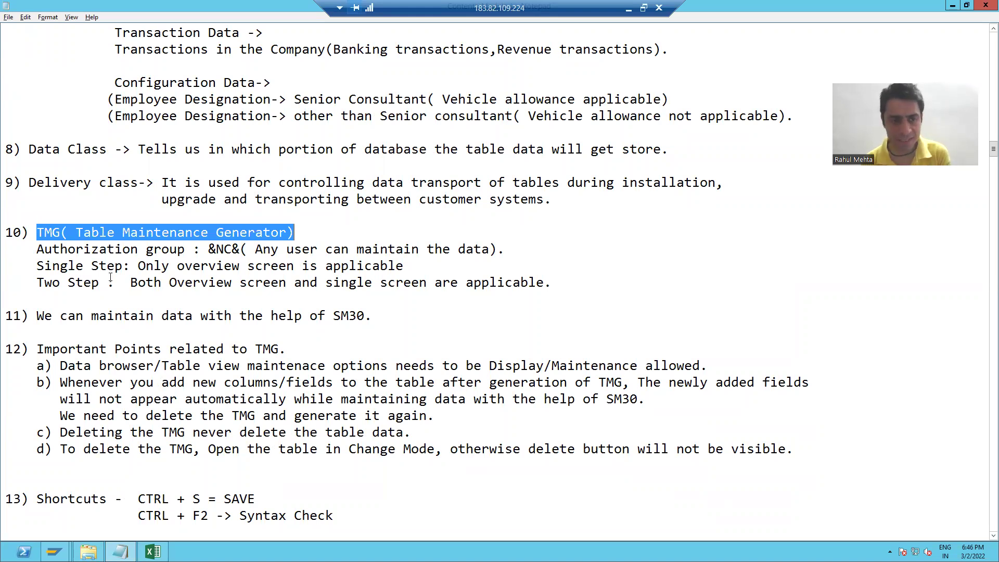
pyautogui.click(62, 233)
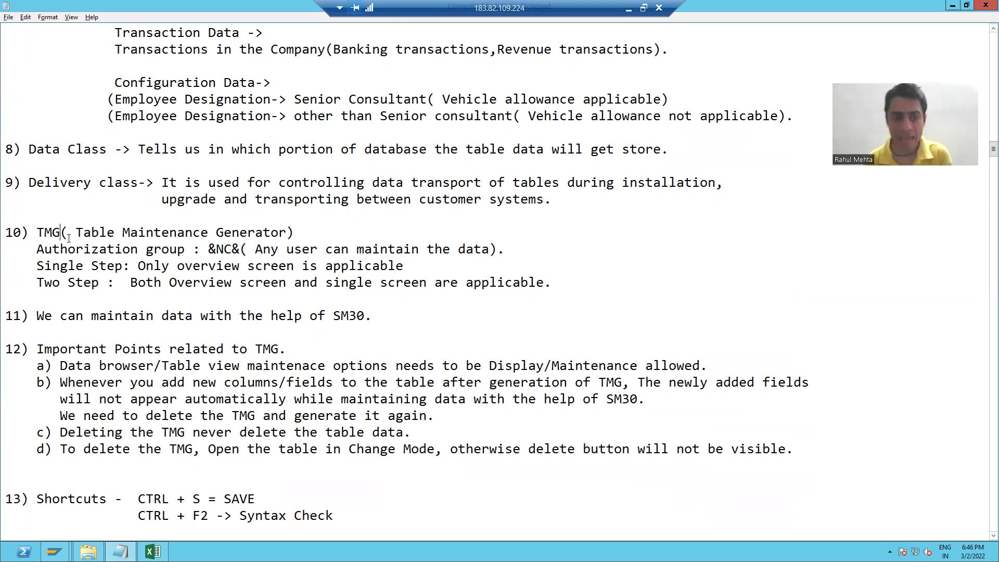
pyautogui.moveTo(37, 232); pyautogui.dragTo(321, 227)
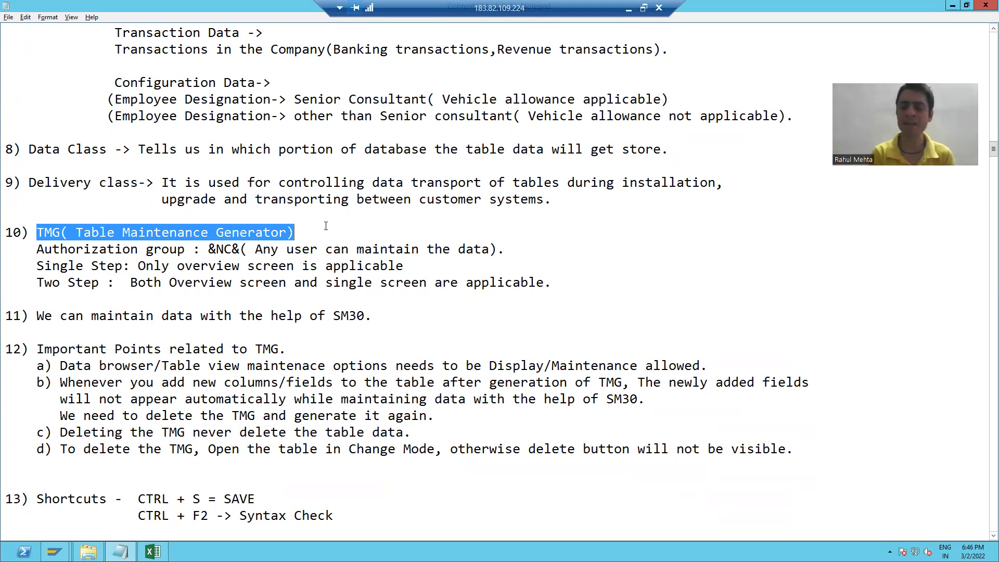
pyautogui.moveTo(300, 229); pyautogui.dragTo(33, 235)
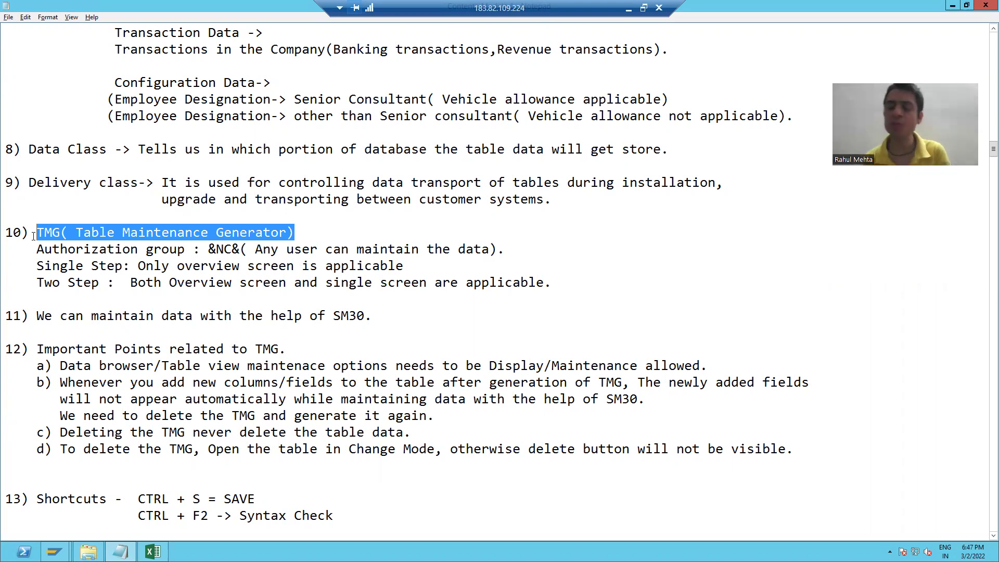
pyautogui.moveTo(35, 316); pyautogui.dragTo(368, 312)
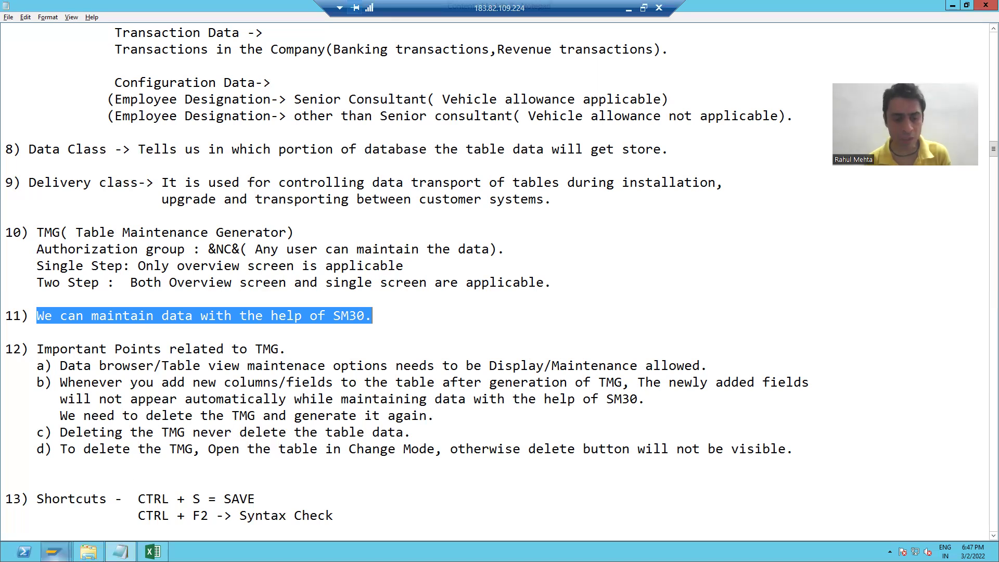
# Step: Switch to SAP, open table ZORDH_28 for changing through transaction /nse11, and start its Table Maintenance Generator
pyautogui.moveTo(55, 551)
pyautogui.click(189, 501)
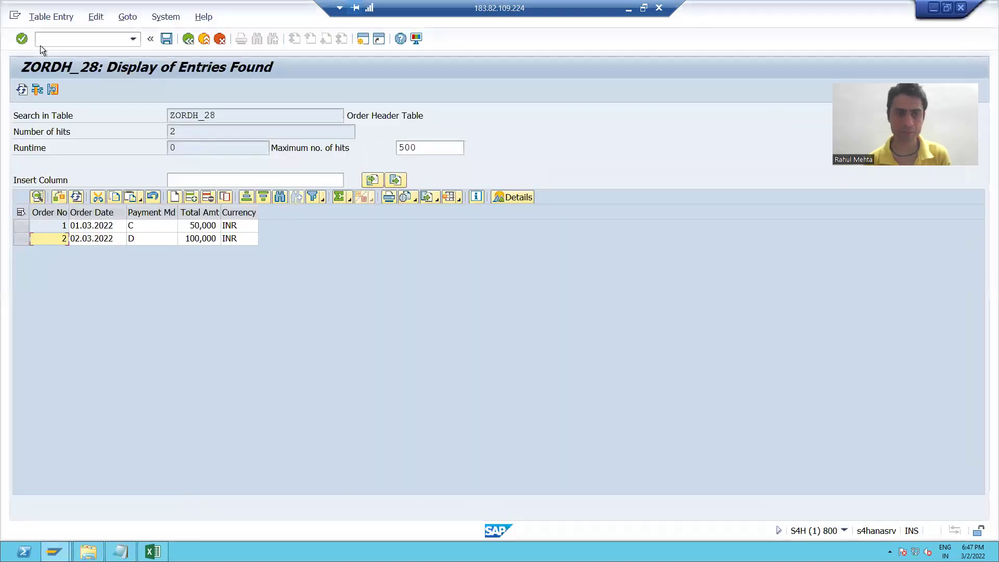
pyautogui.write('/nse11')
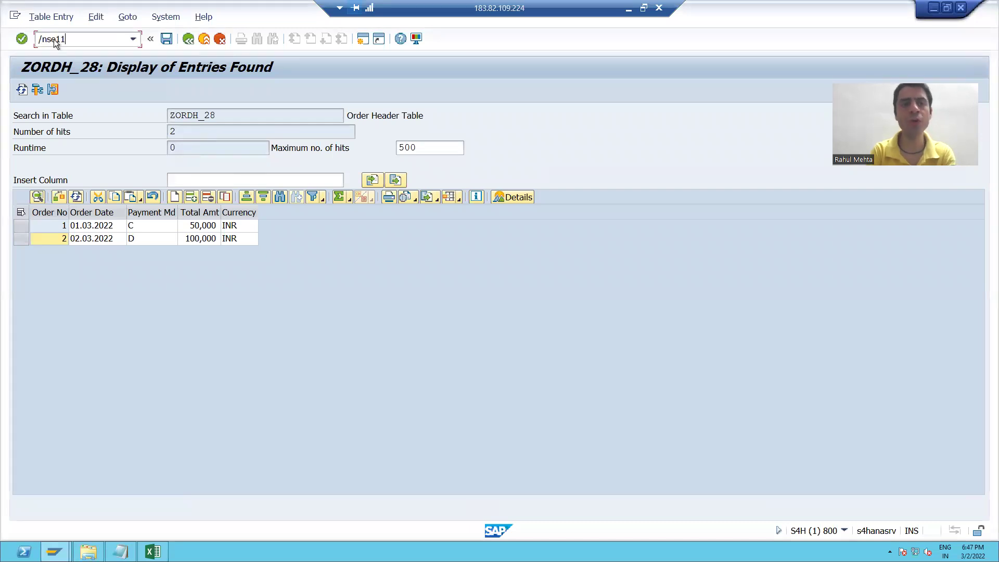
pyautogui.press('Return')
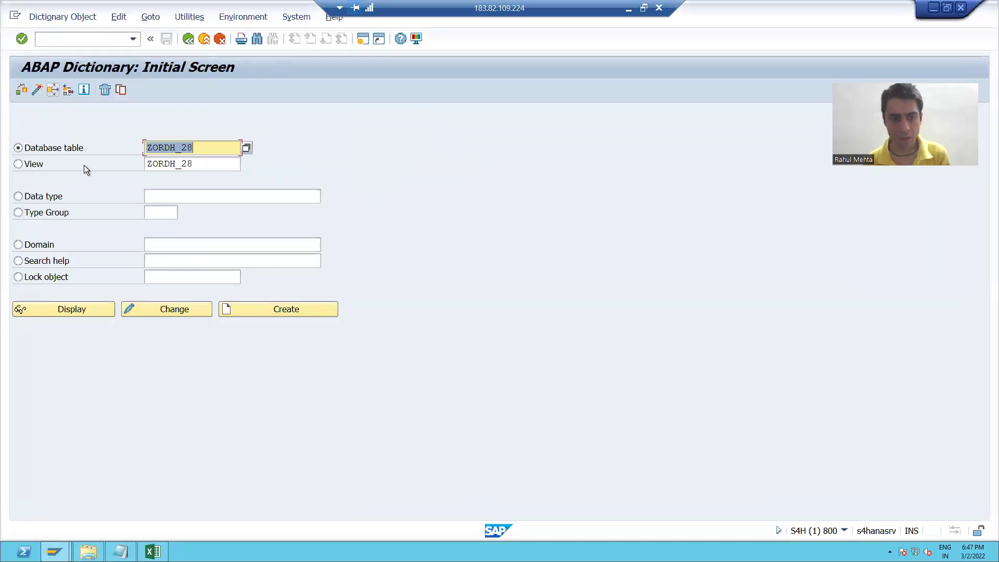
pyautogui.click(165, 312)
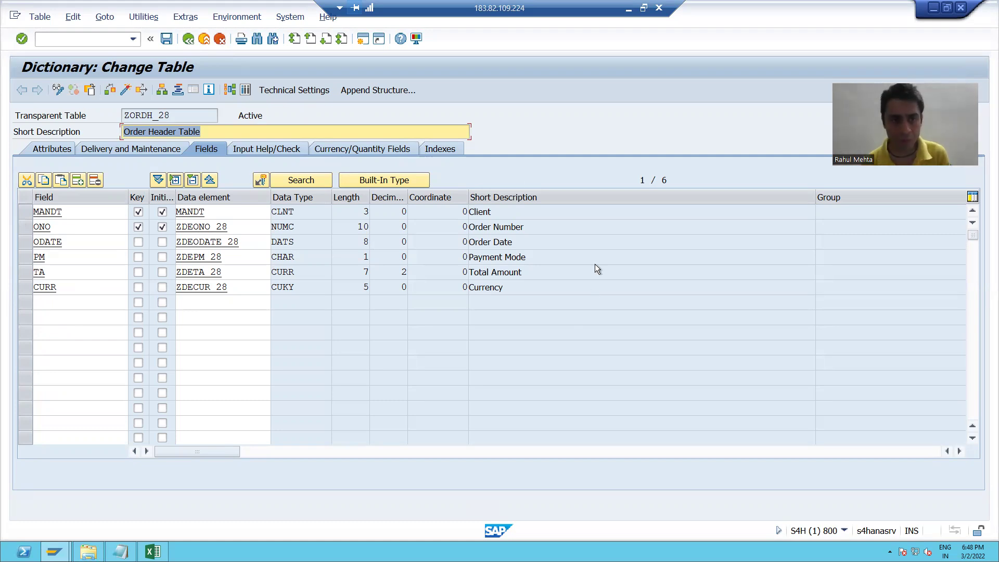
pyautogui.click(154, 21)
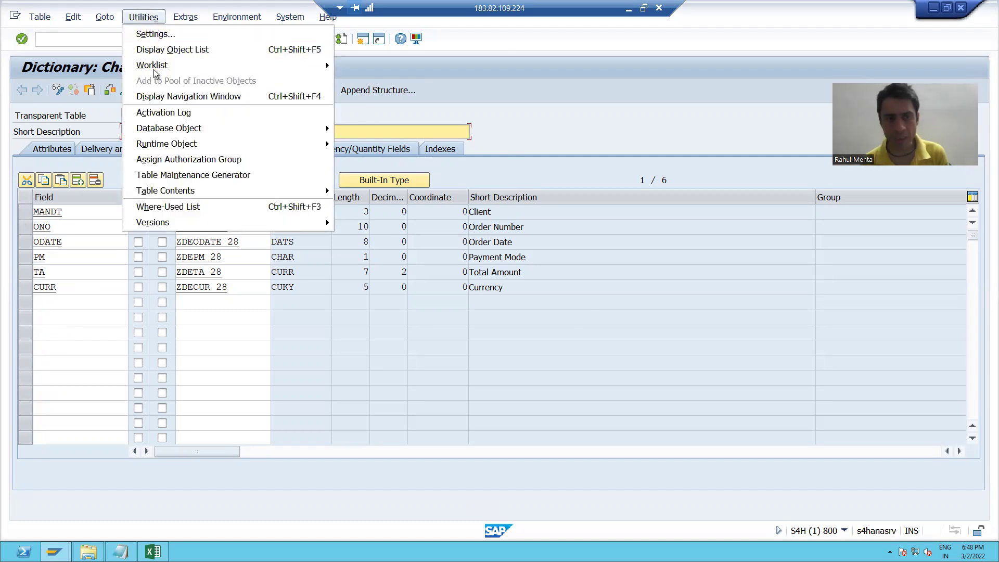
pyautogui.click(172, 177)
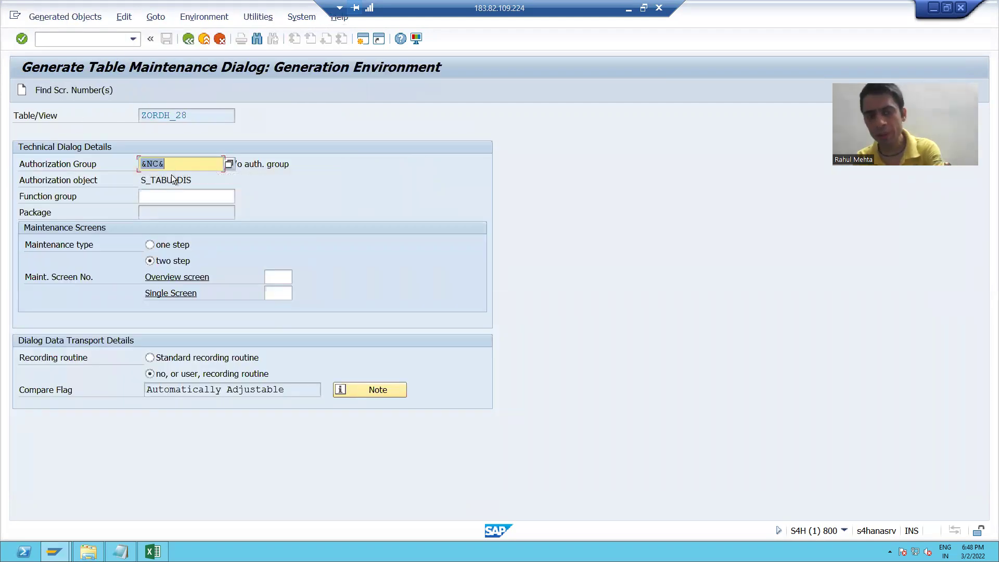
# Step: Clear the authorization group and reselect &NC& from its list of possible values
pyautogui.press('BackSpace')
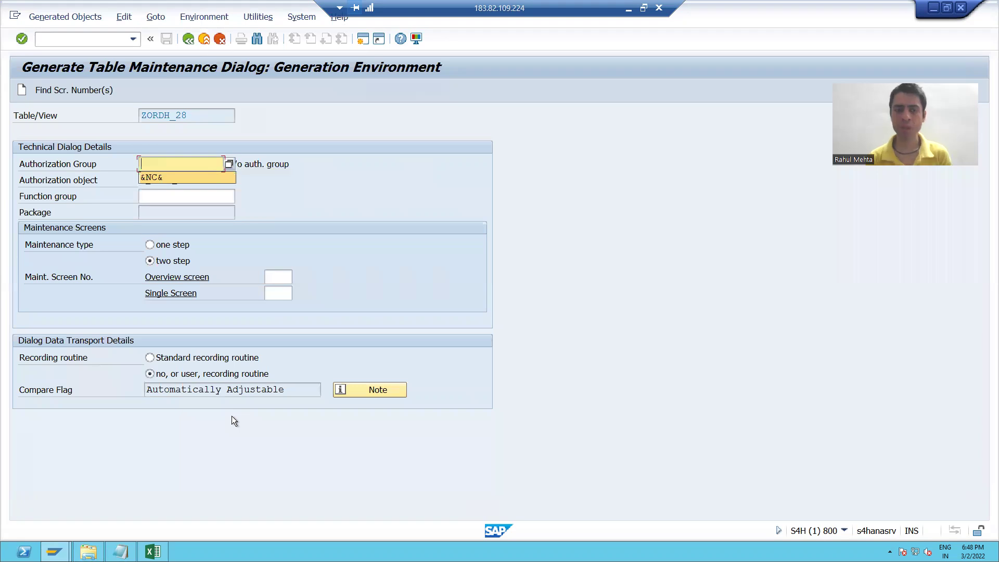
pyautogui.click(265, 189)
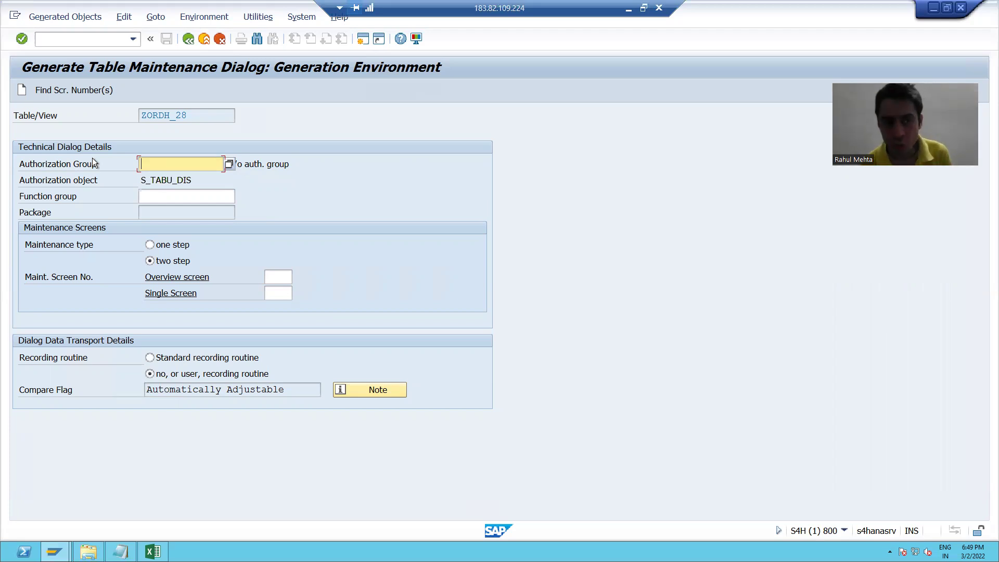
pyautogui.click(229, 168)
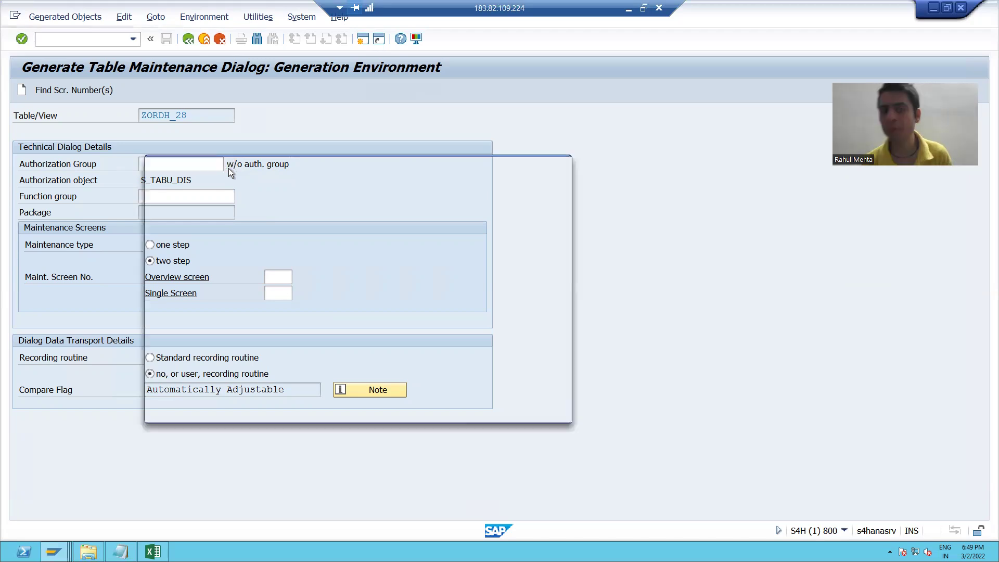
pyautogui.moveTo(251, 167); pyautogui.dragTo(300, 121)
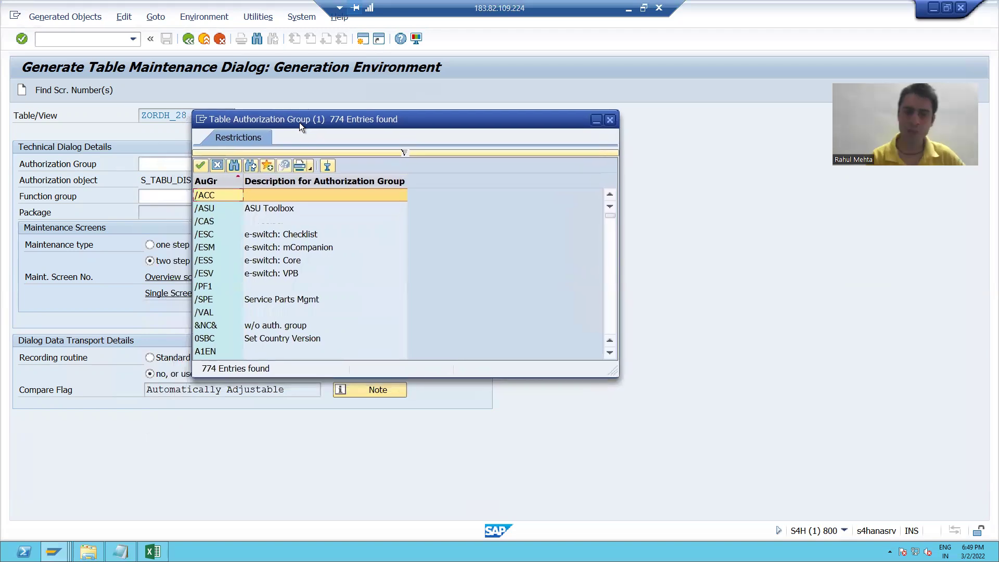
pyautogui.click(220, 327)
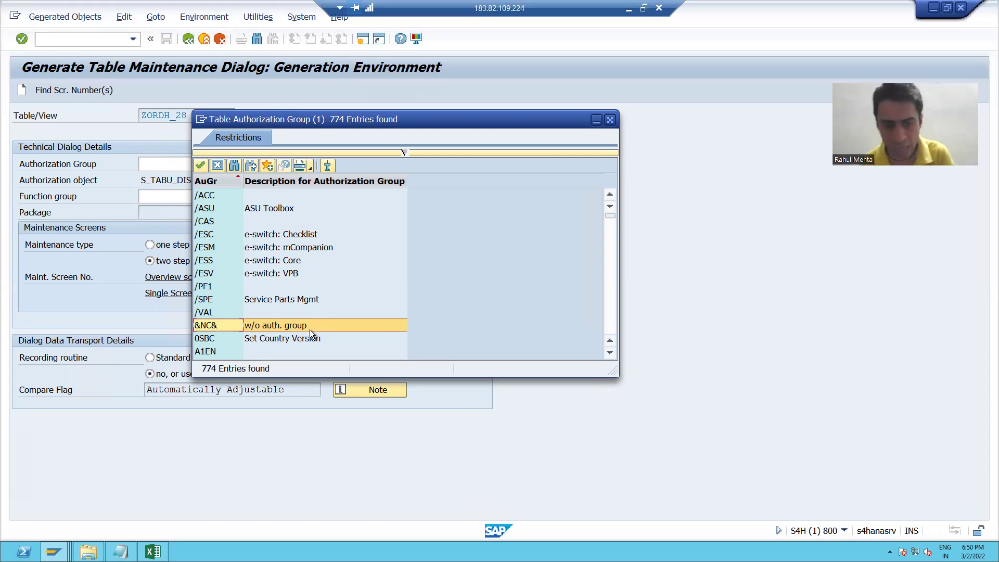
pyautogui.click(302, 327)
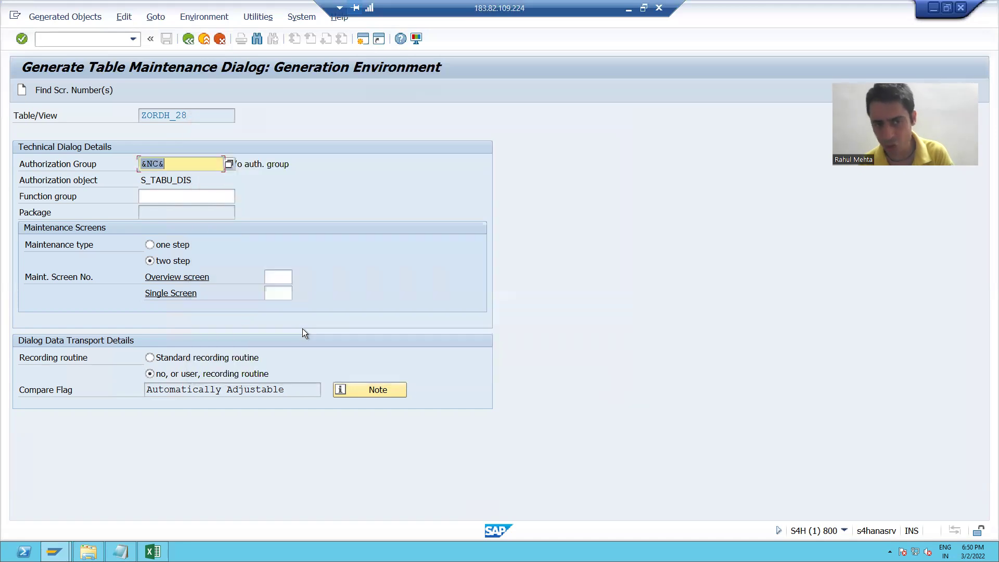
pyautogui.click(185, 163)
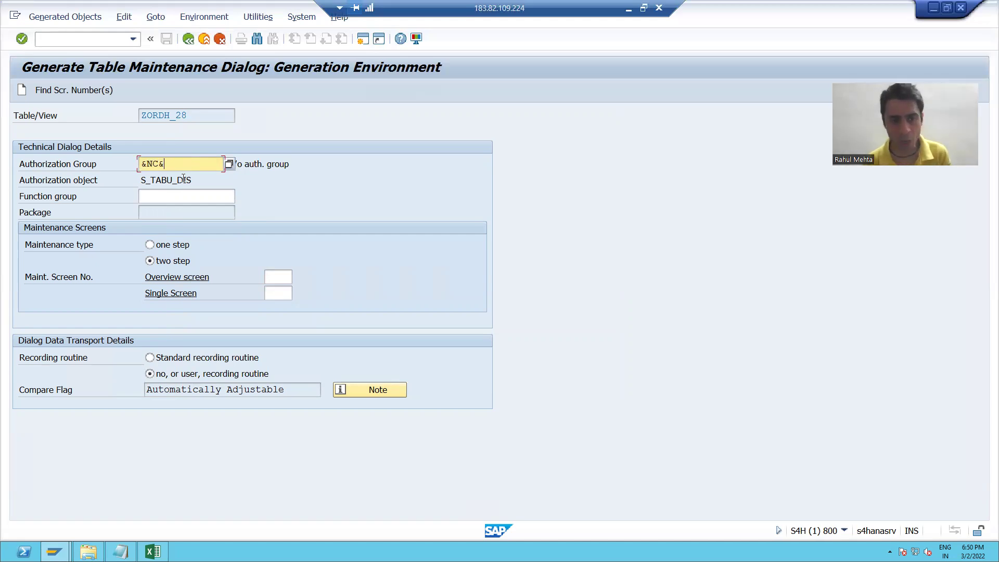
# Step: Set the function group to ZORDH_28 by copying the table name
pyautogui.click(171, 199)
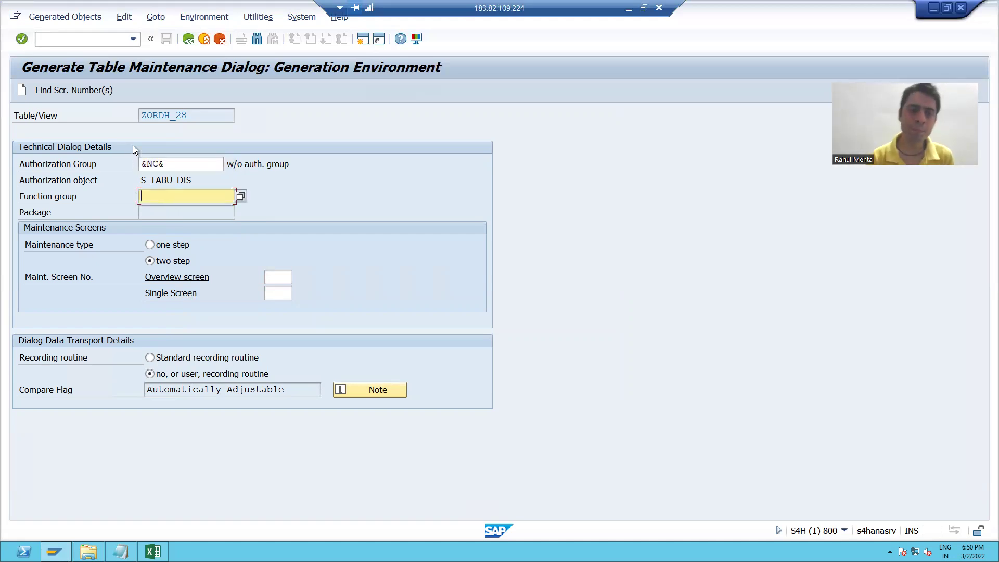
pyautogui.moveTo(191, 120); pyautogui.dragTo(139, 115)
pyautogui.hotkey('ctrl', 'c')
pyautogui.click(142, 116)
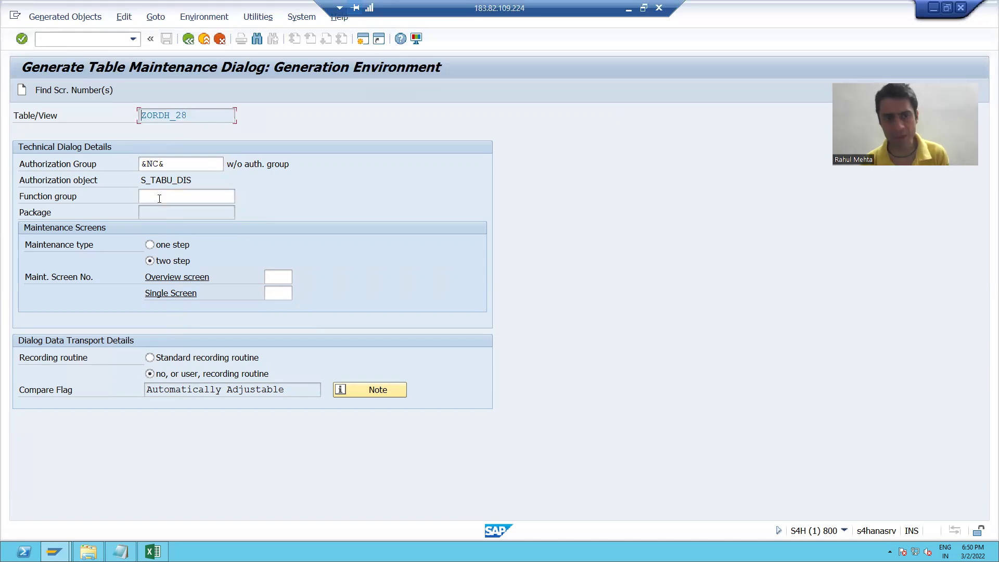
pyautogui.click(155, 199)
pyautogui.hotkey('ctrl', 'v')
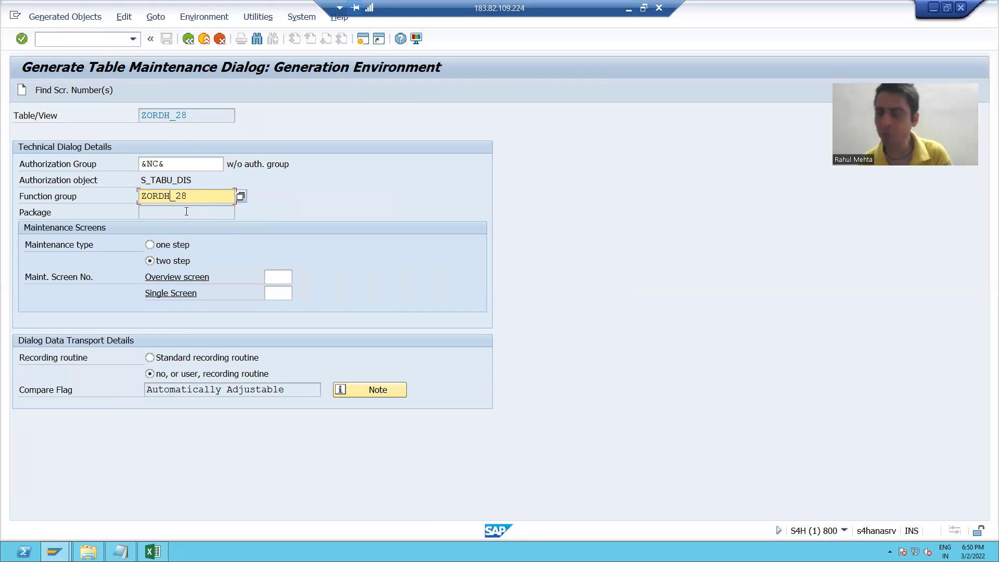
pyautogui.click(176, 116)
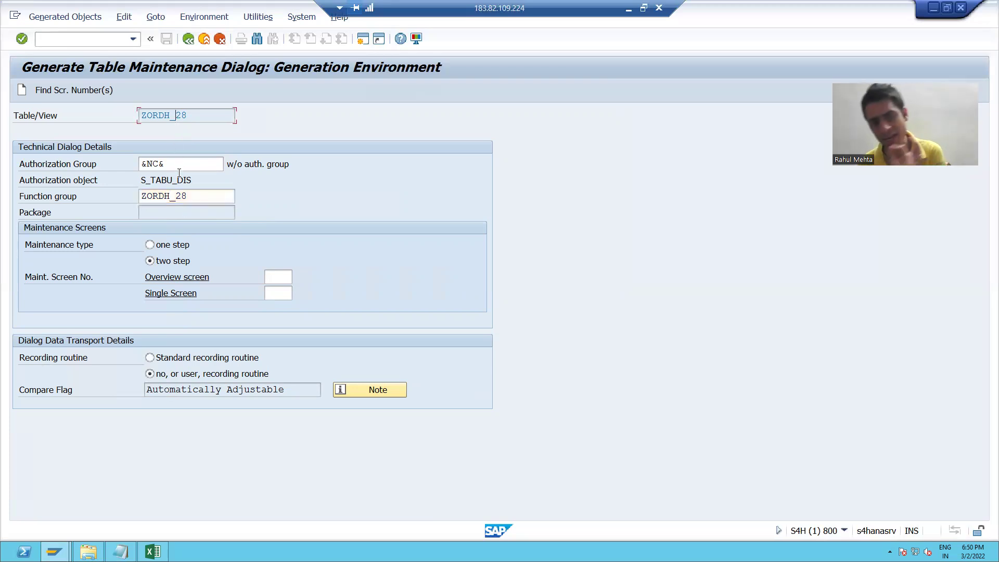
pyautogui.click(191, 196)
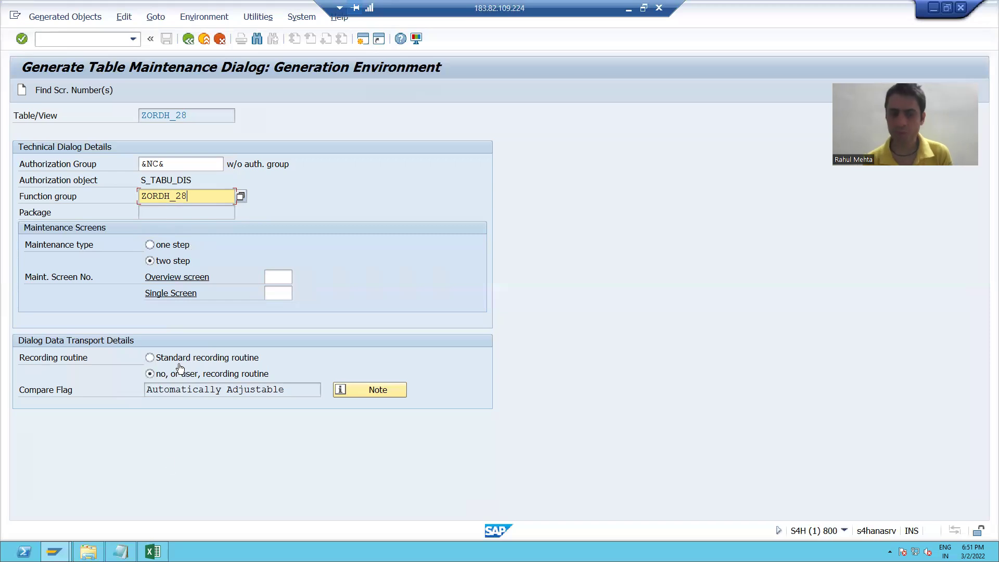
# Step: Switch to the Notepad notes and replace "Single" with "One" in the "Single Step" line of point 10
pyautogui.click(121, 551)
pyautogui.click(197, 450)
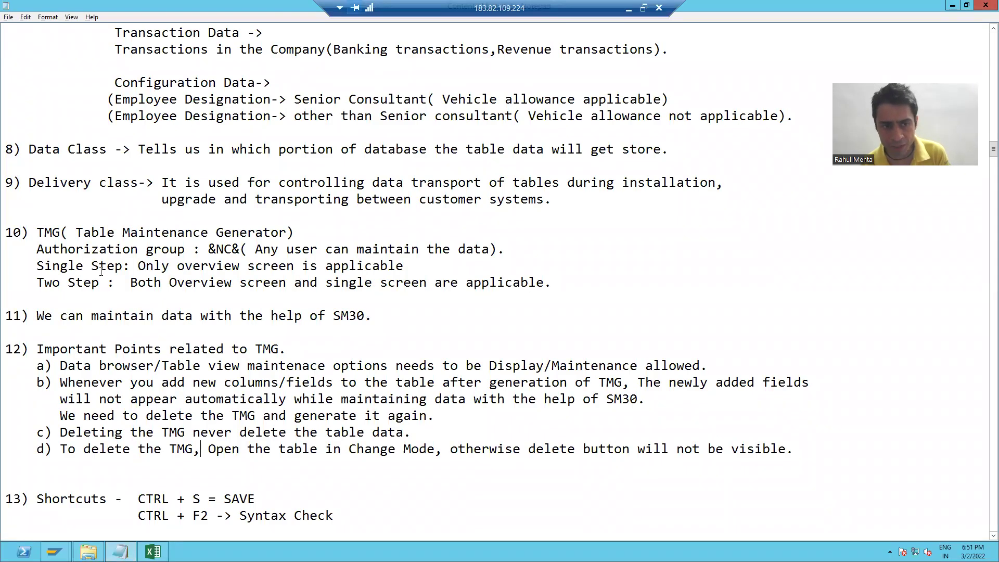
pyautogui.moveTo(37, 266); pyautogui.dragTo(115, 266)
pyautogui.click(83, 266)
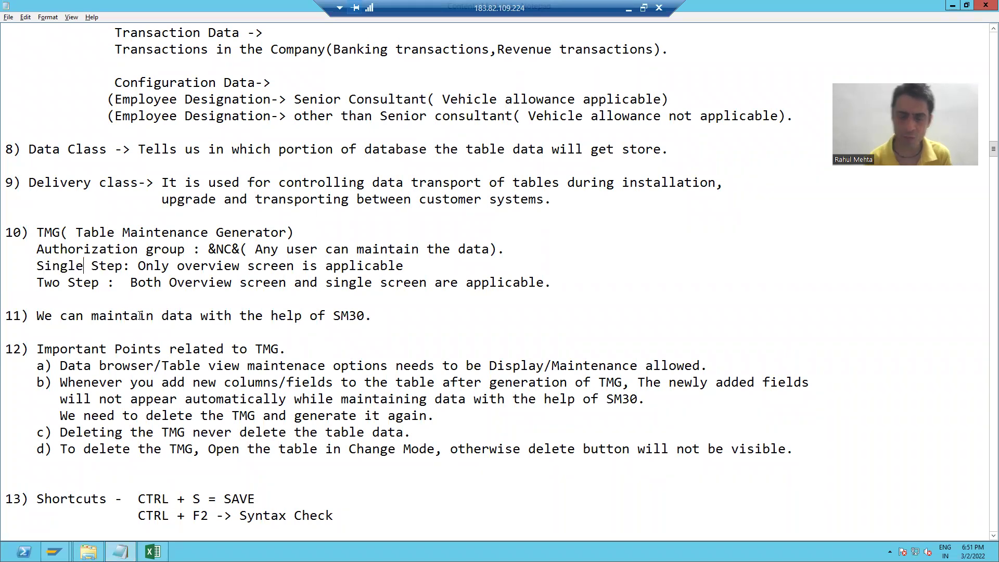
pyautogui.press('BackSpace')
pyautogui.press('BackSpace')
pyautogui.press('BackSpace')
pyautogui.press('BackSpace')
pyautogui.press('BackSpace')
pyautogui.press('BackSpace')
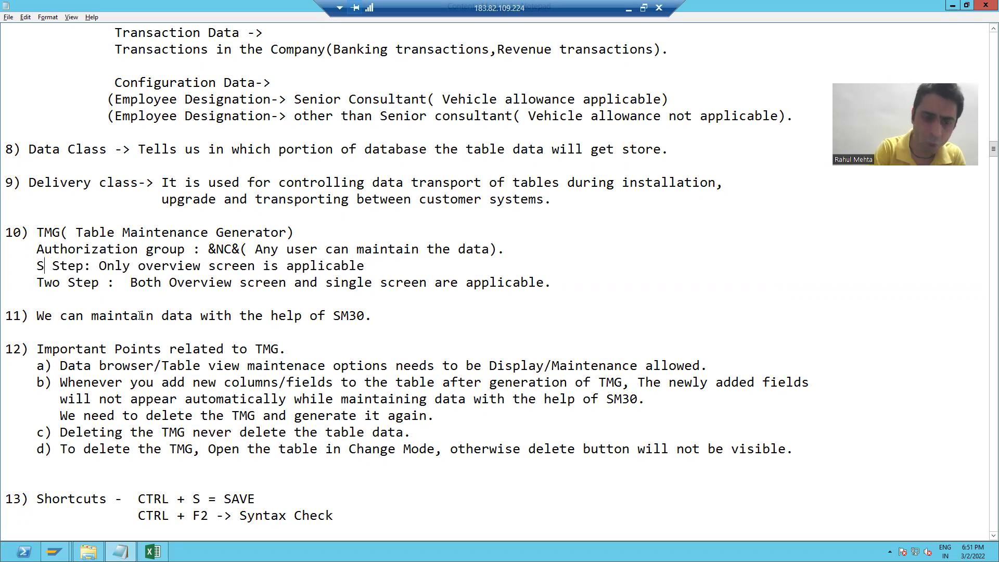
pyautogui.write('One')
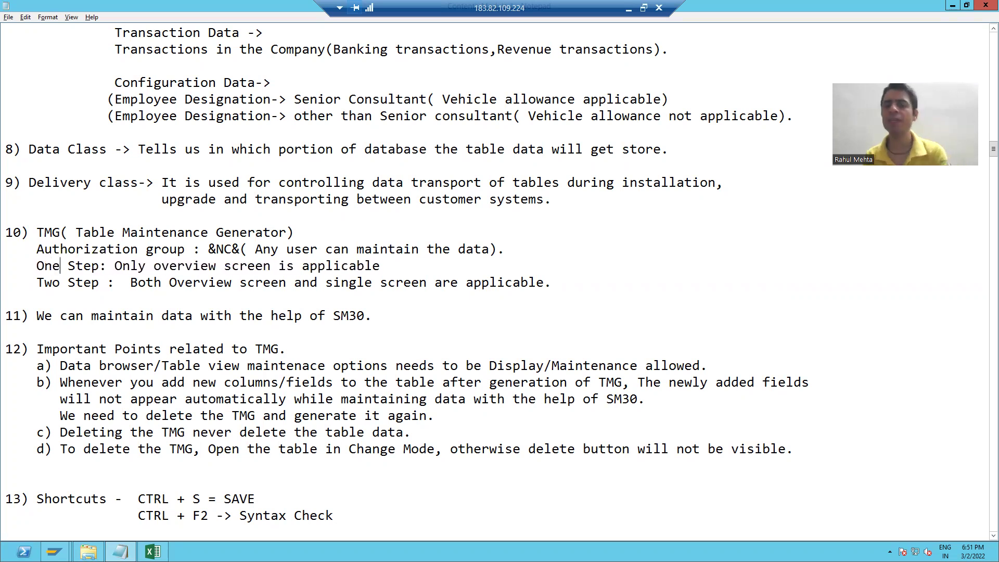
# Step: Switch back to SAP and set the maintenance type to one step, consulting the notes on one-step and two-step screens
pyautogui.hotkey('alt', 'Tab')
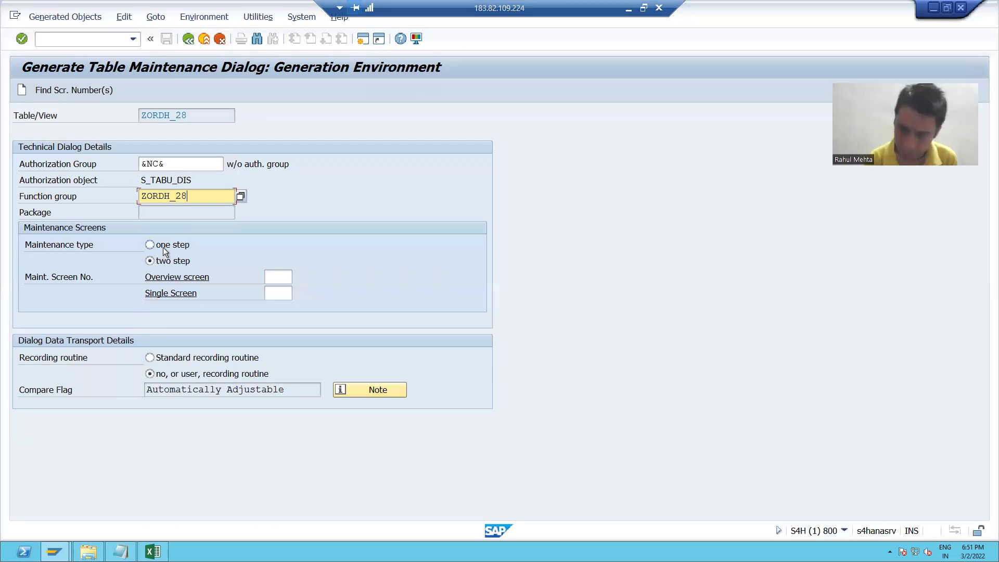
pyautogui.click(278, 275)
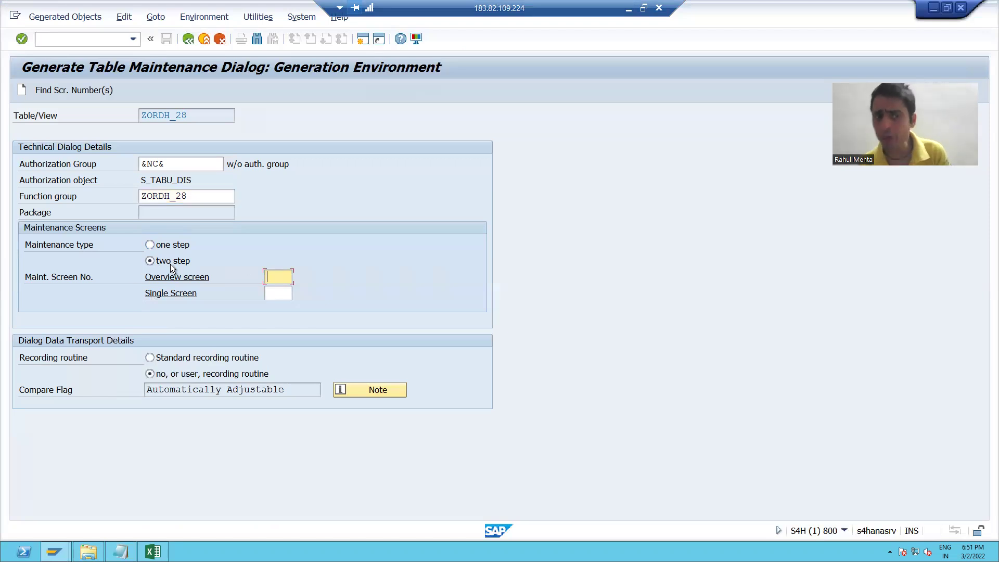
pyautogui.hotkey('alt', 'Tab')
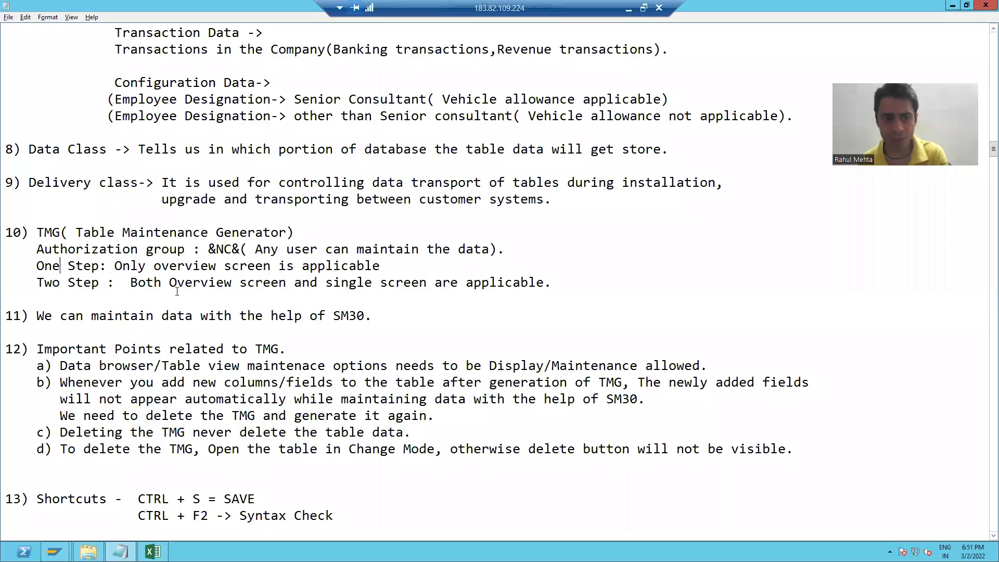
pyautogui.hotkey('alt', 'Tab')
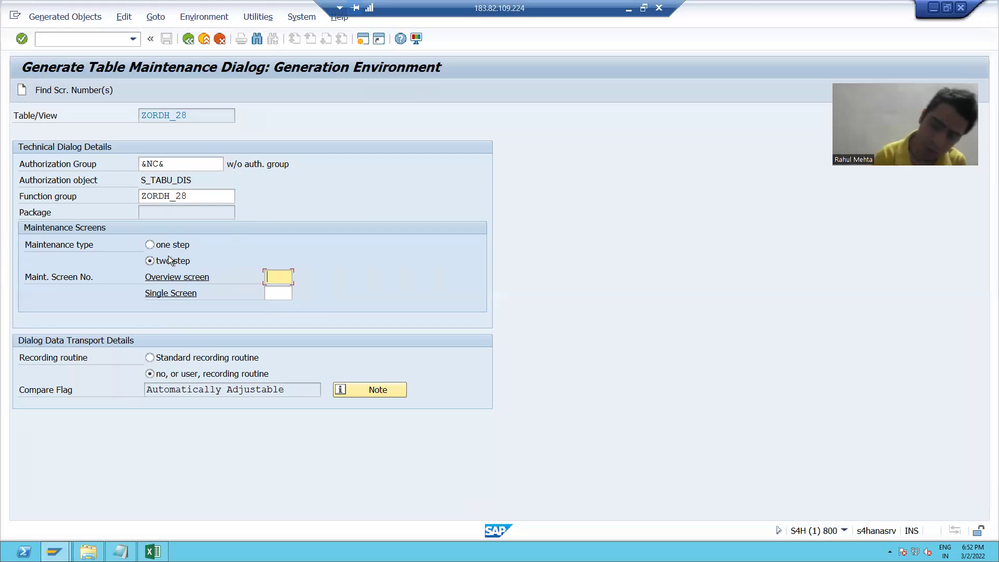
pyautogui.click(278, 297)
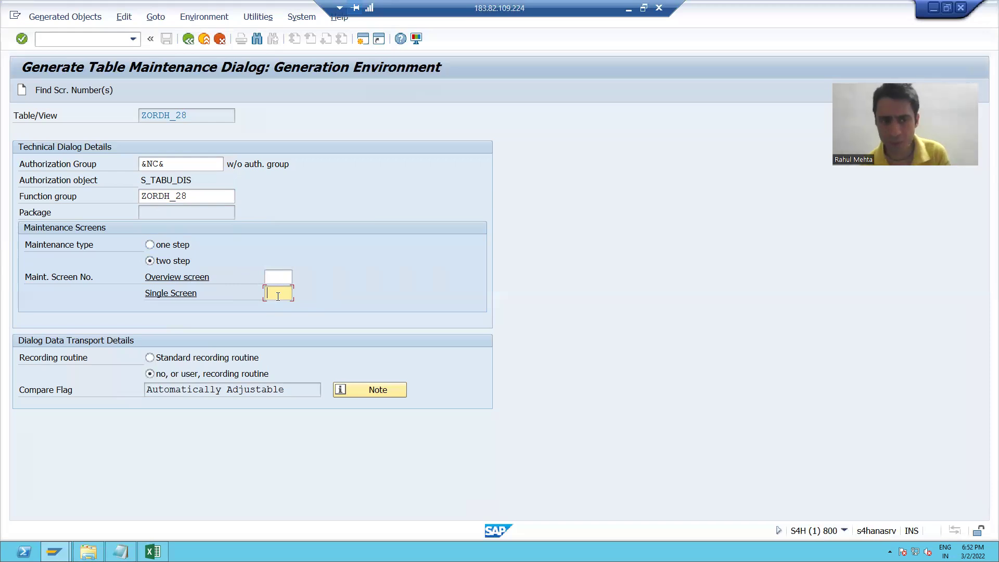
pyautogui.click(158, 245)
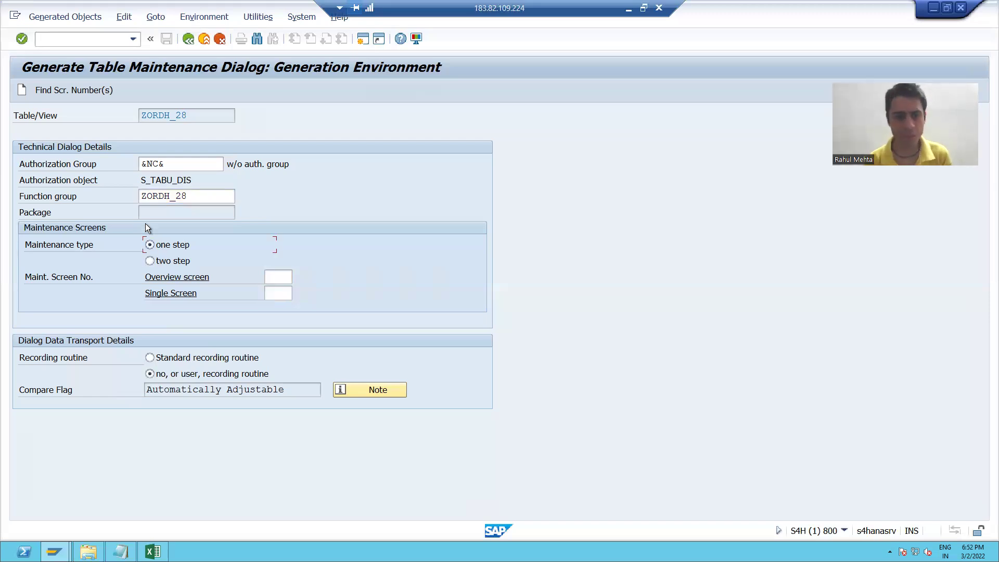
# Step: Have the system propose the overview screen number for the one-step maintenance type
pyautogui.click(81, 90)
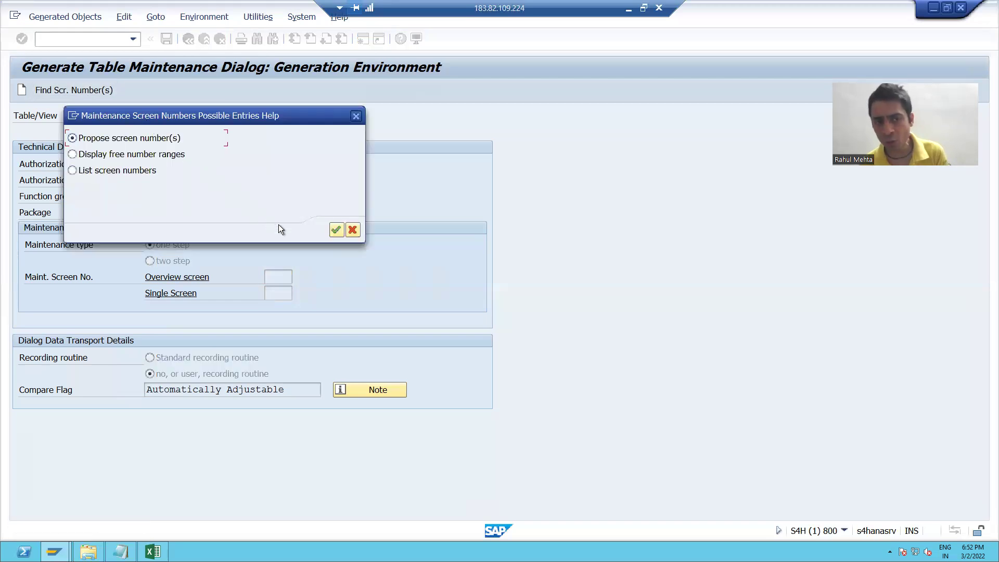
pyautogui.click(336, 230)
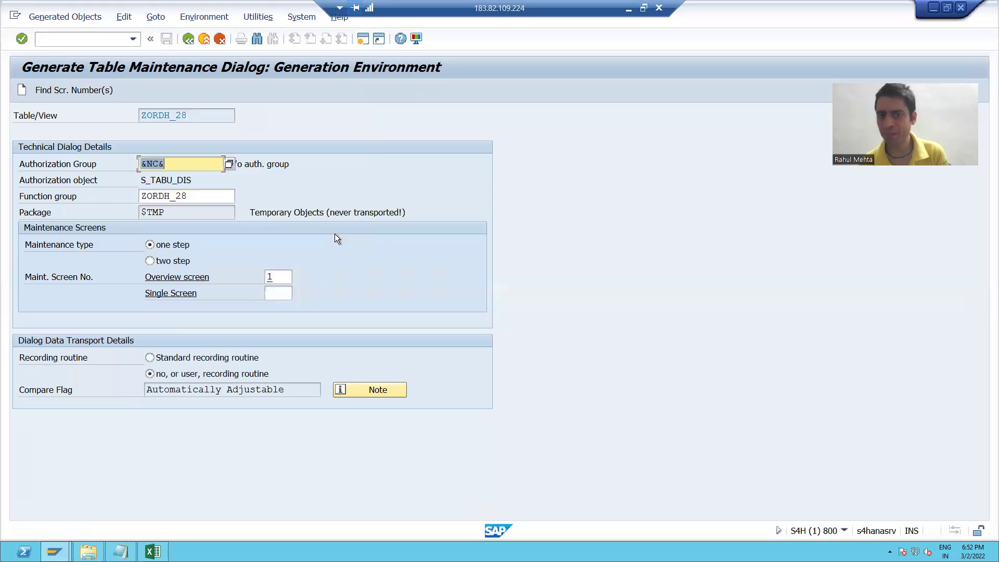
pyautogui.click(281, 277)
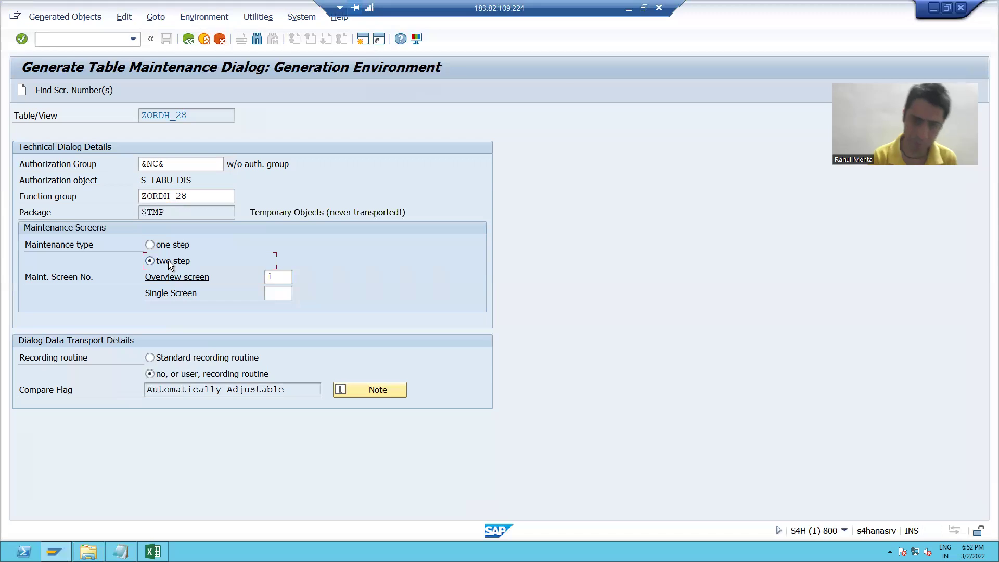
# Step: Try the two-step maintenance type with proposed overview and single screen numbers, and return the maintenance type to one step
pyautogui.click(89, 92)
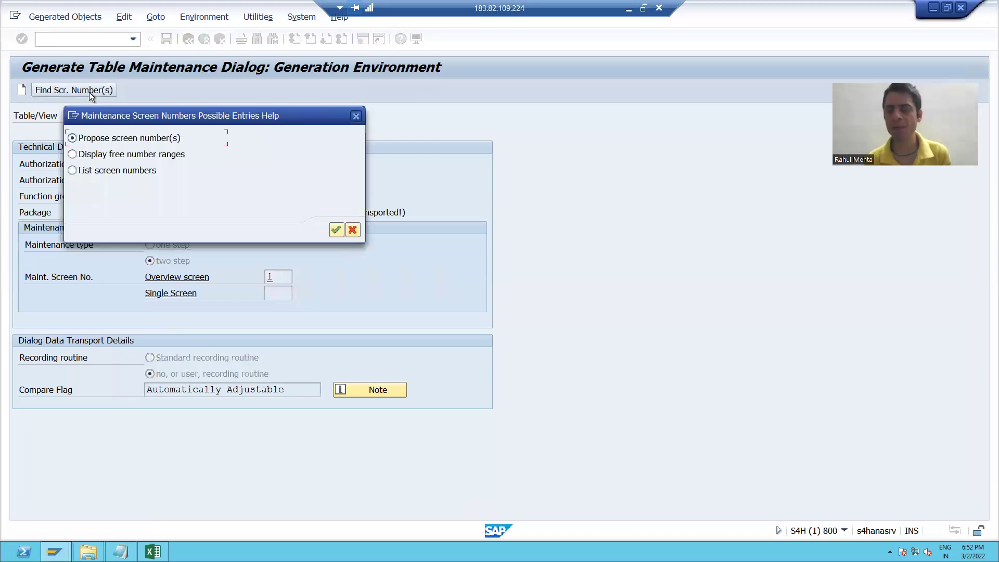
pyautogui.press('Return')
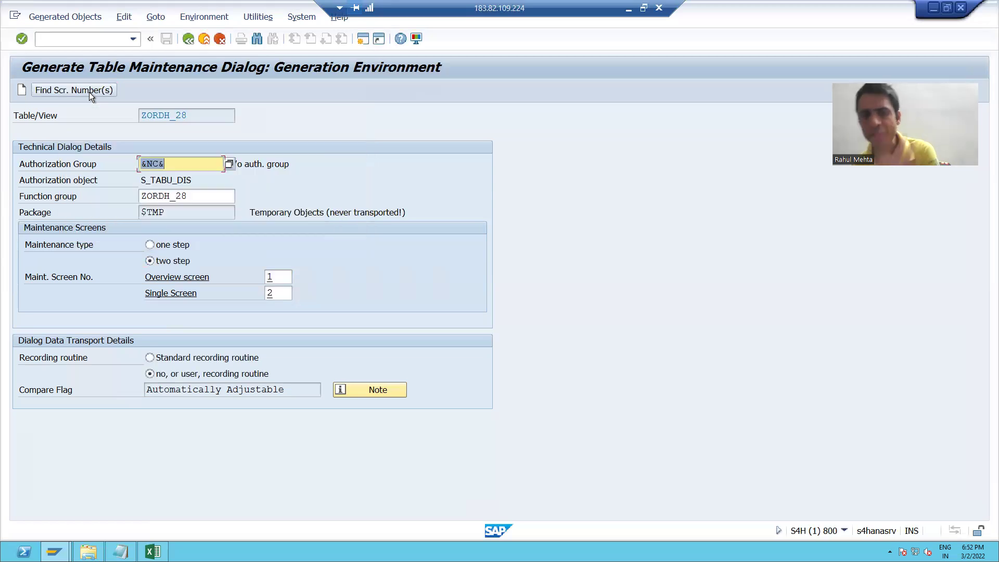
pyautogui.click(279, 276)
pyautogui.click(278, 292)
pyautogui.click(272, 276)
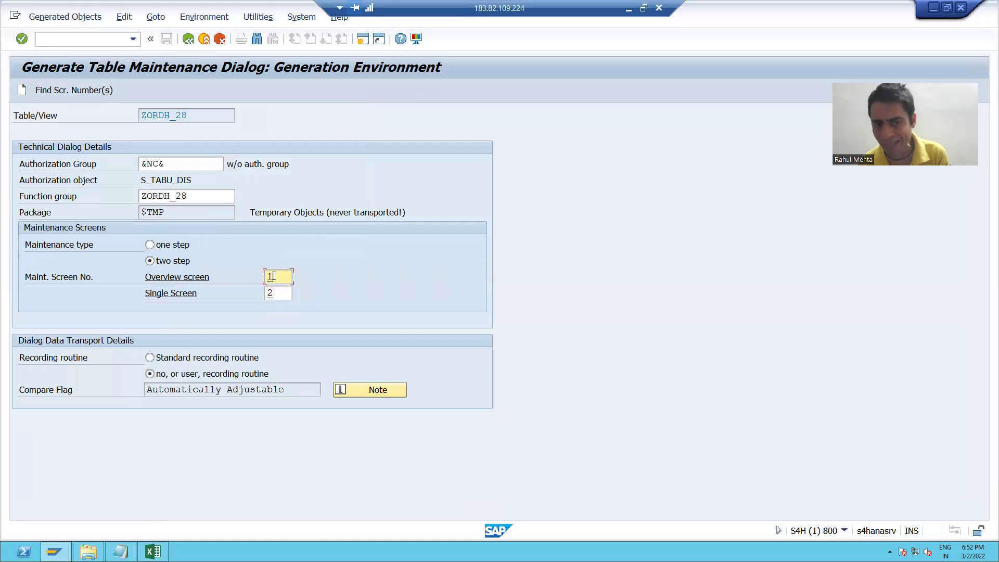
pyautogui.click(284, 295)
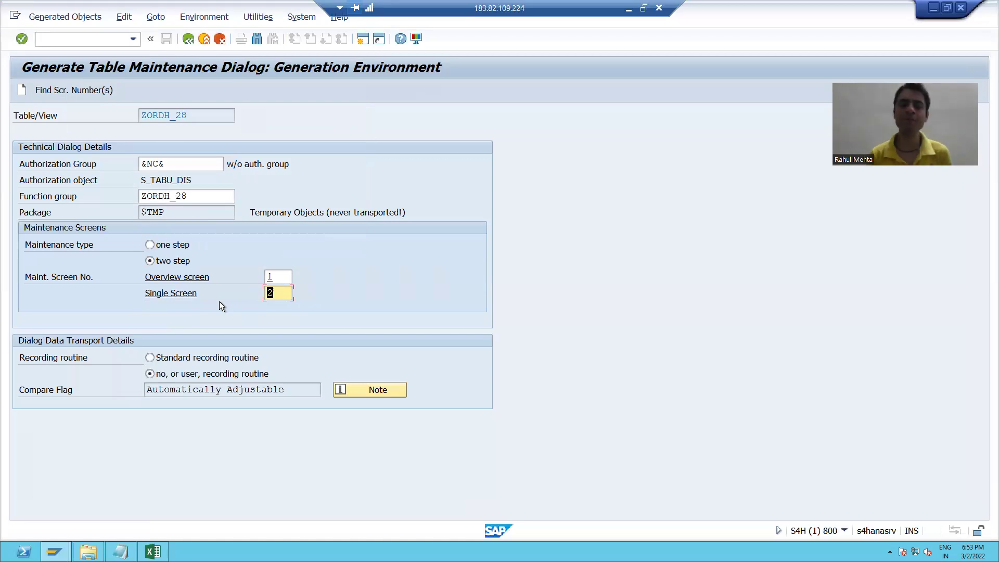
pyautogui.click(157, 246)
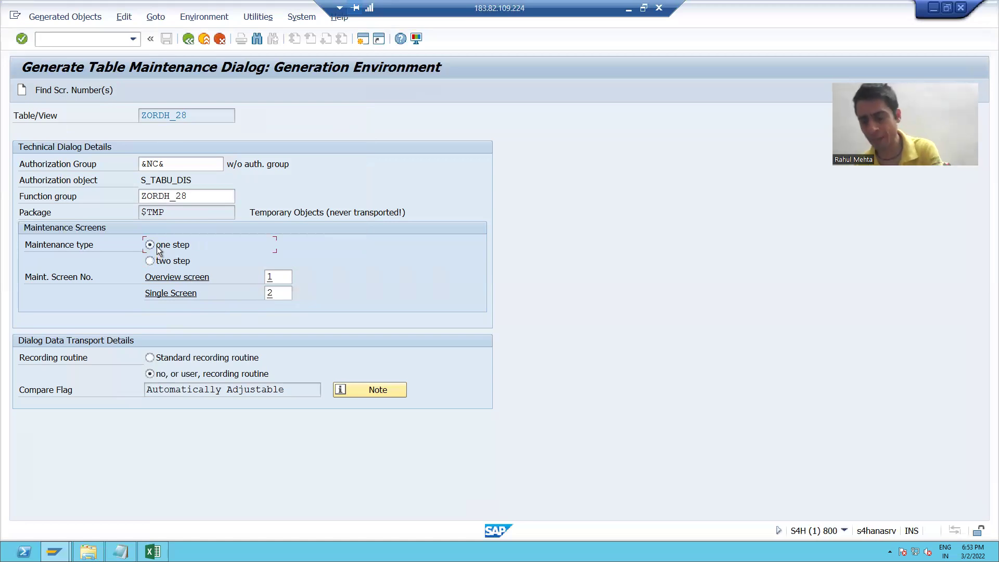
pyautogui.press('Return')
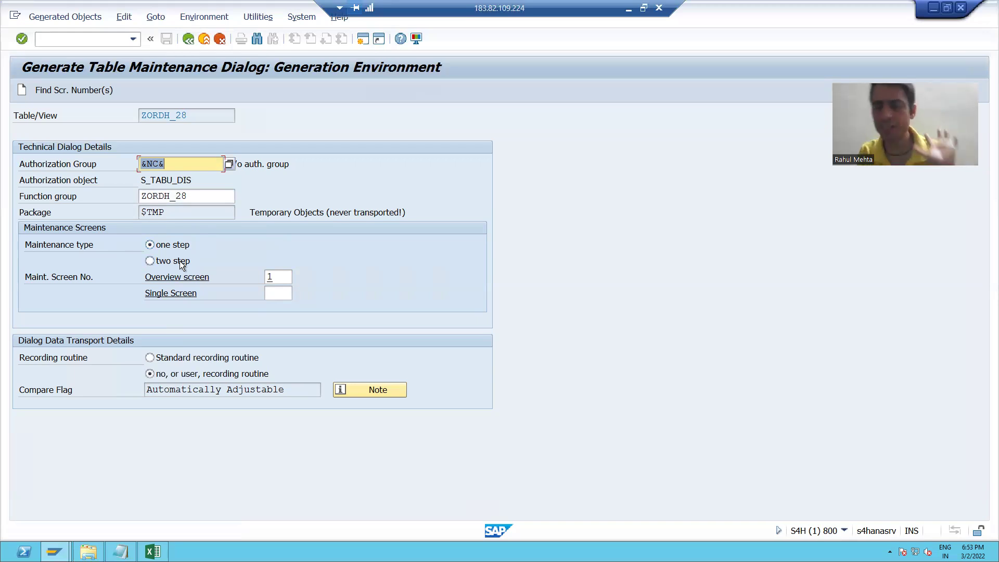
# Step: Generate the table maintenance dialog with its directory entries saved as local objects in package $TMP, and minimize the remote session
pyautogui.click(22, 92)
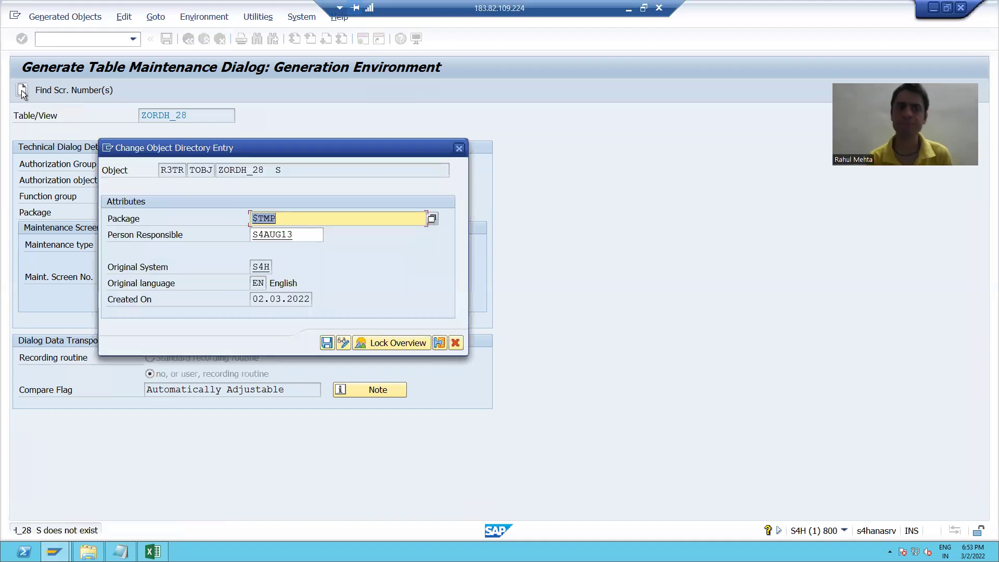
pyautogui.click(327, 344)
pyautogui.click(310, 343)
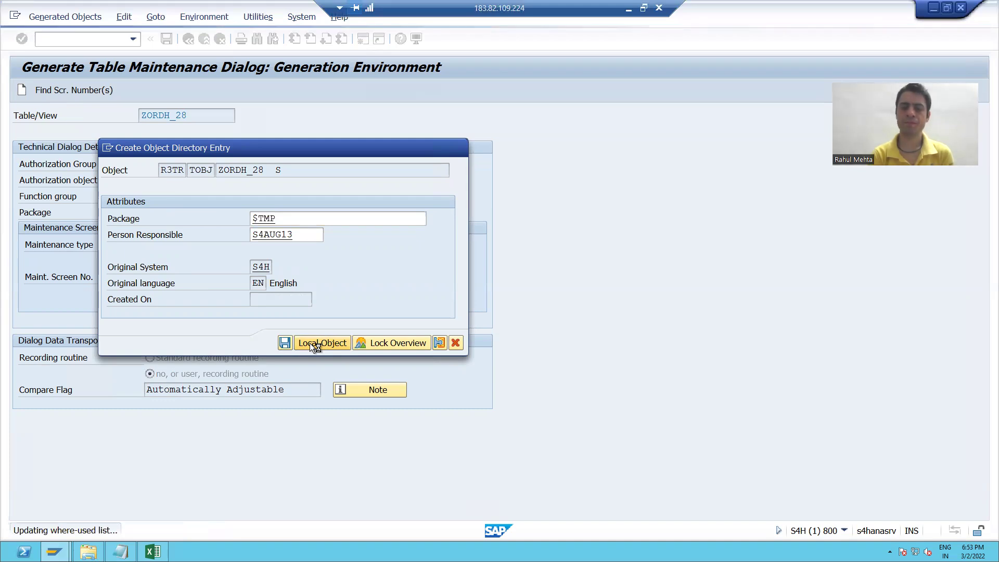
pyautogui.click(310, 343)
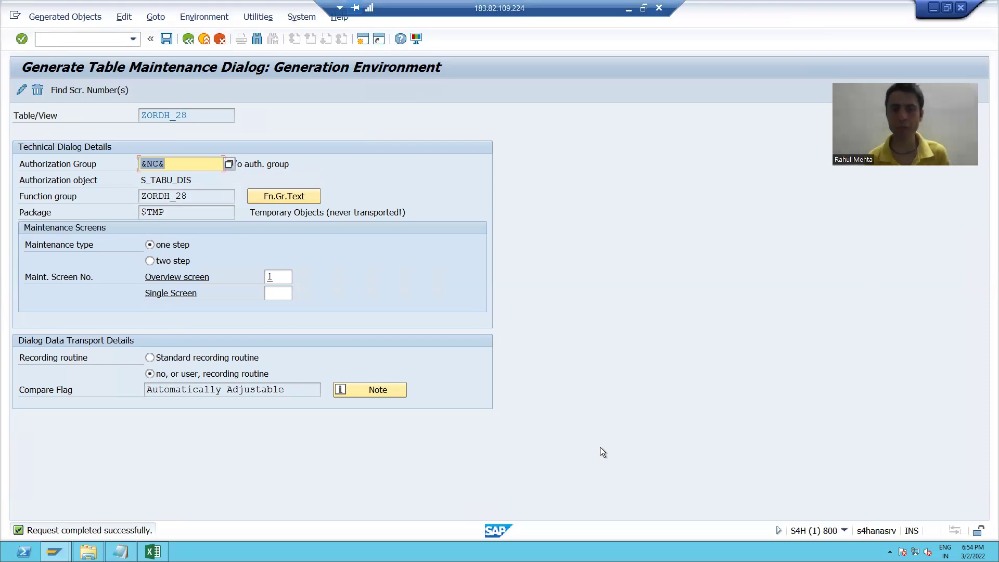
pyautogui.click(629, 9)
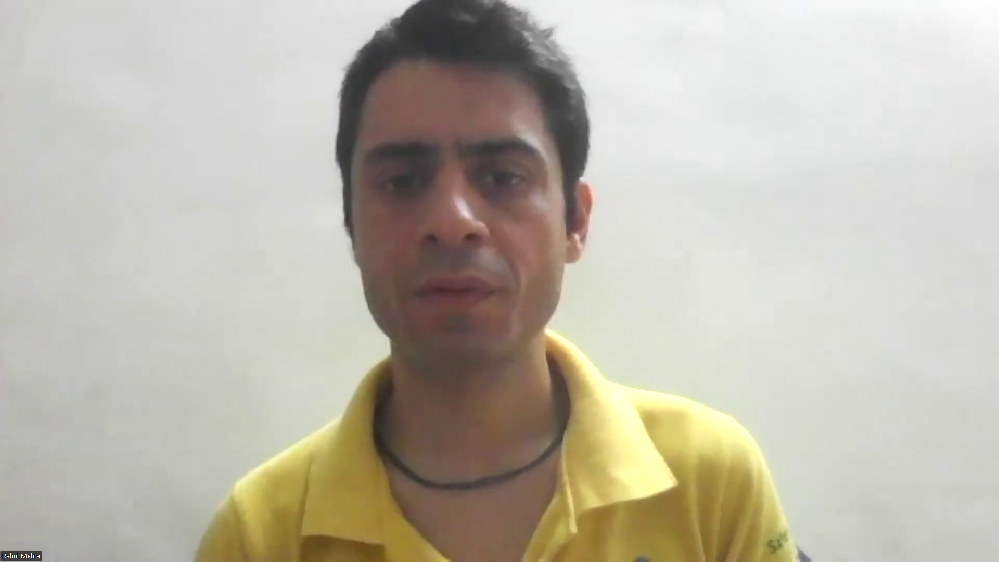